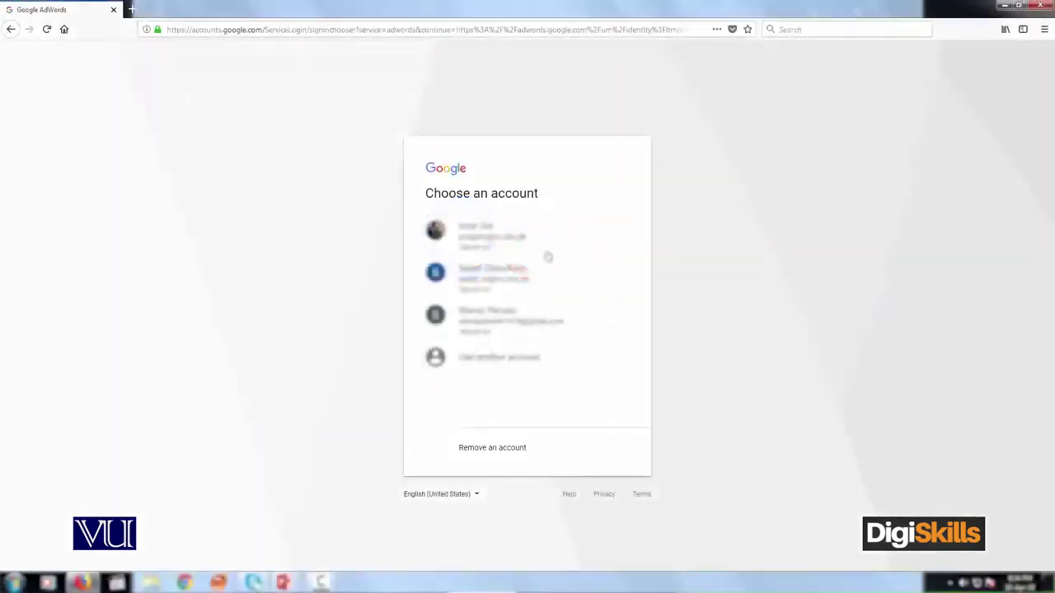
Step: Sign in to Google AdWords by choosing an account and entering the account password
click(482, 330)
text(•••••••••••••••)
click(595, 341)
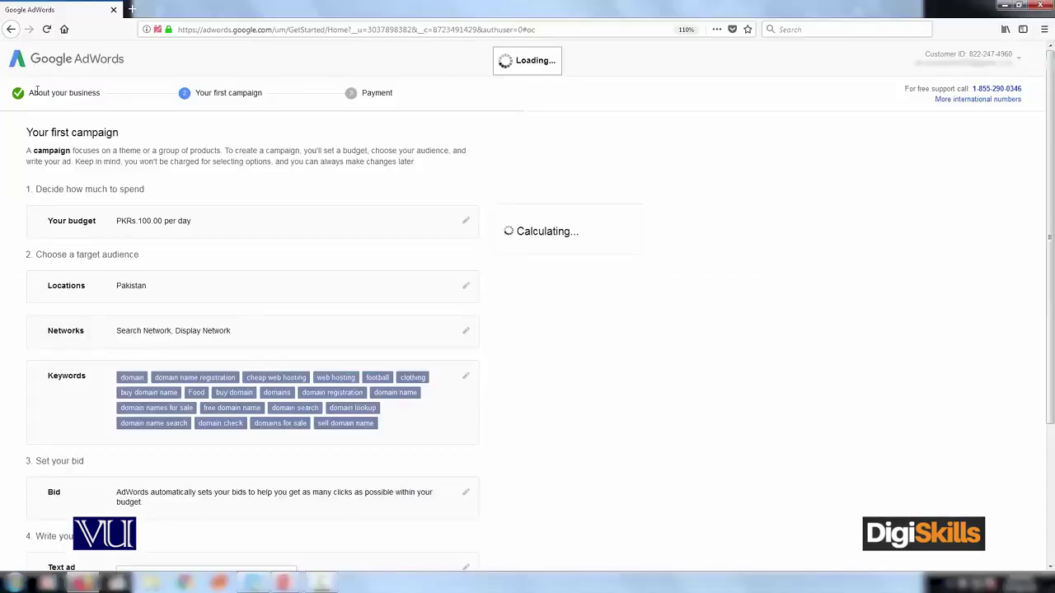
Step: Look over the campaign setup sections and highlight the "Your first campaign" stage in the progress bar
scroll(367, 236, down, 4)
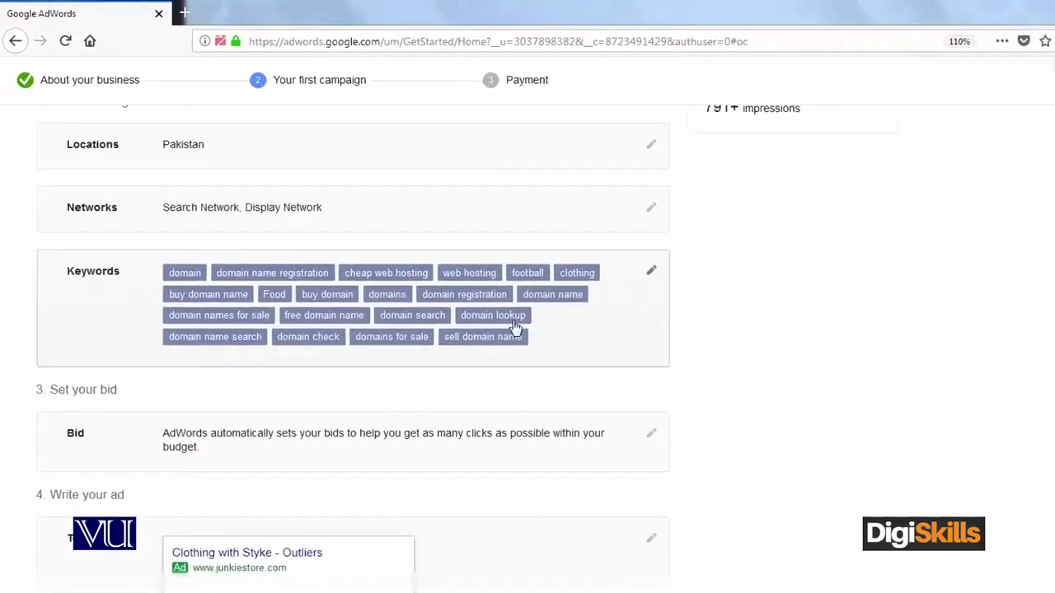
scroll(515, 328, up, 5)
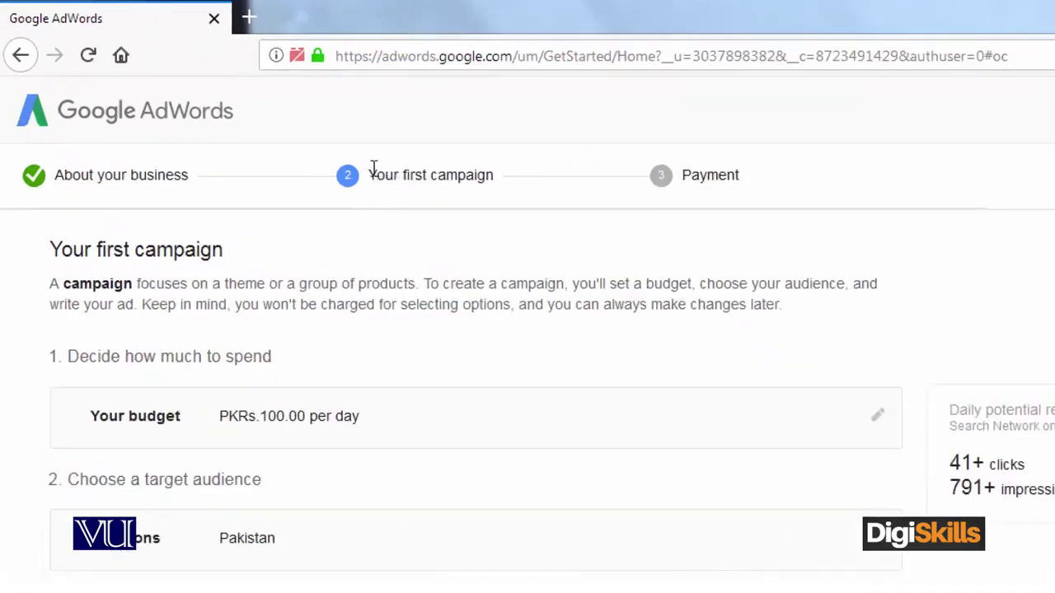
drag(374, 169, 506, 181)
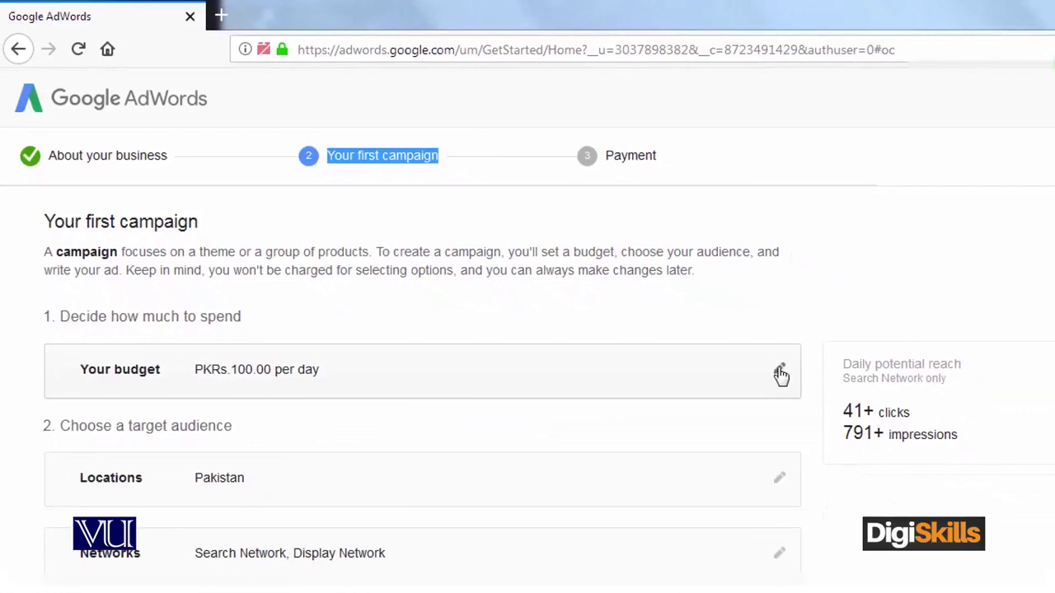
Step: Try daily campaign budgets of PKR 300 and PKR 500 to compare the estimated daily potential reach
click(782, 375)
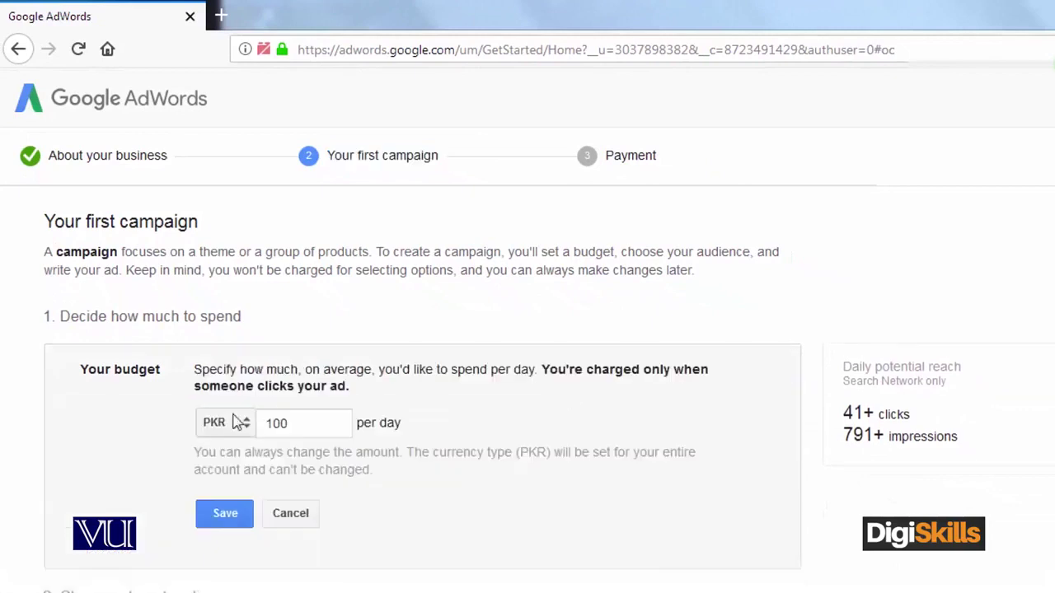
double_click(292, 423)
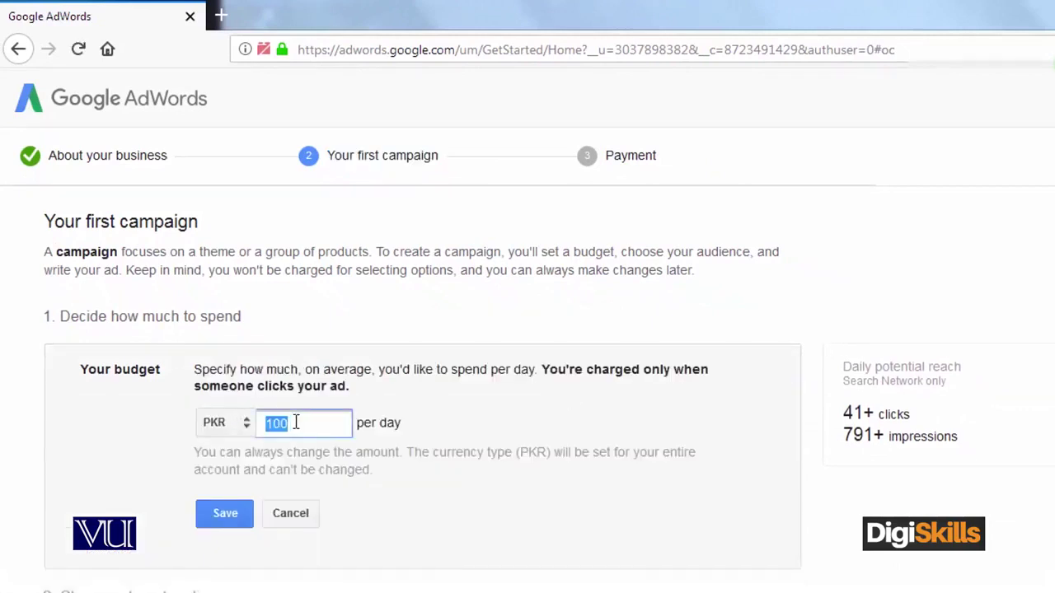
text(300)
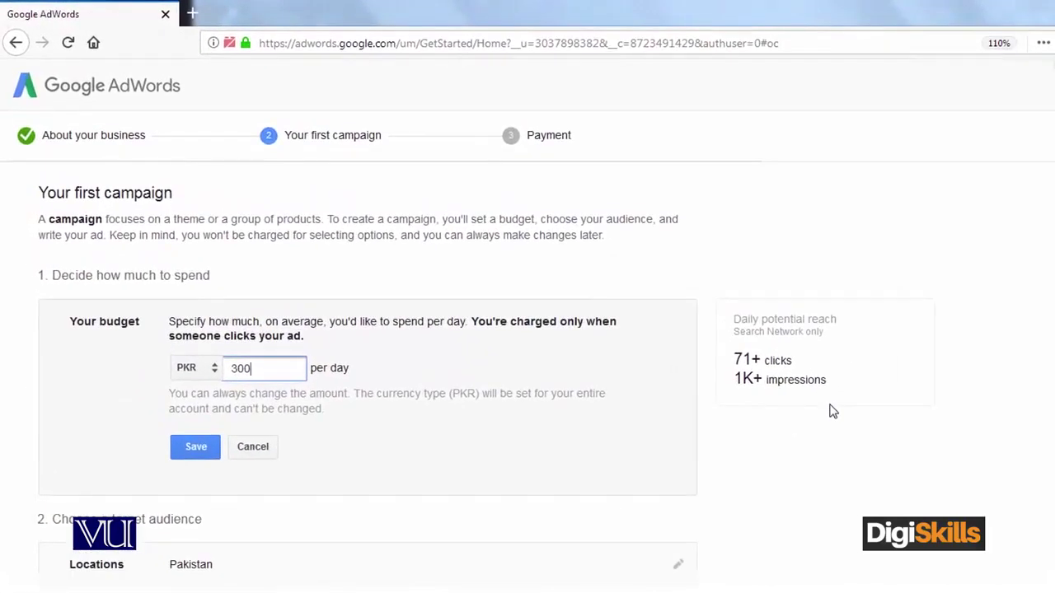
drag(264, 365, 231, 361)
text(500)
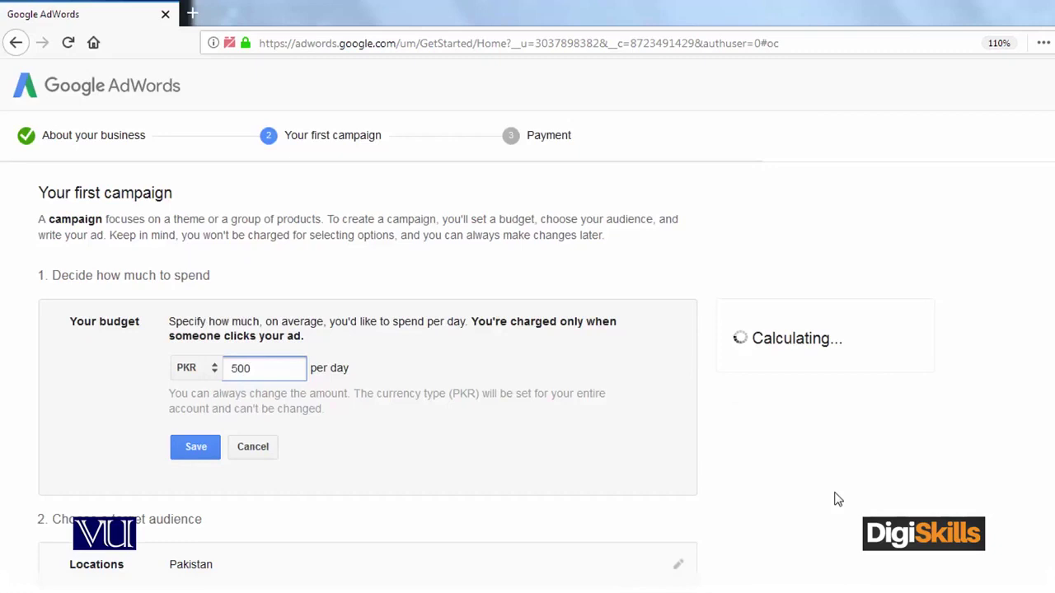
click(830, 498)
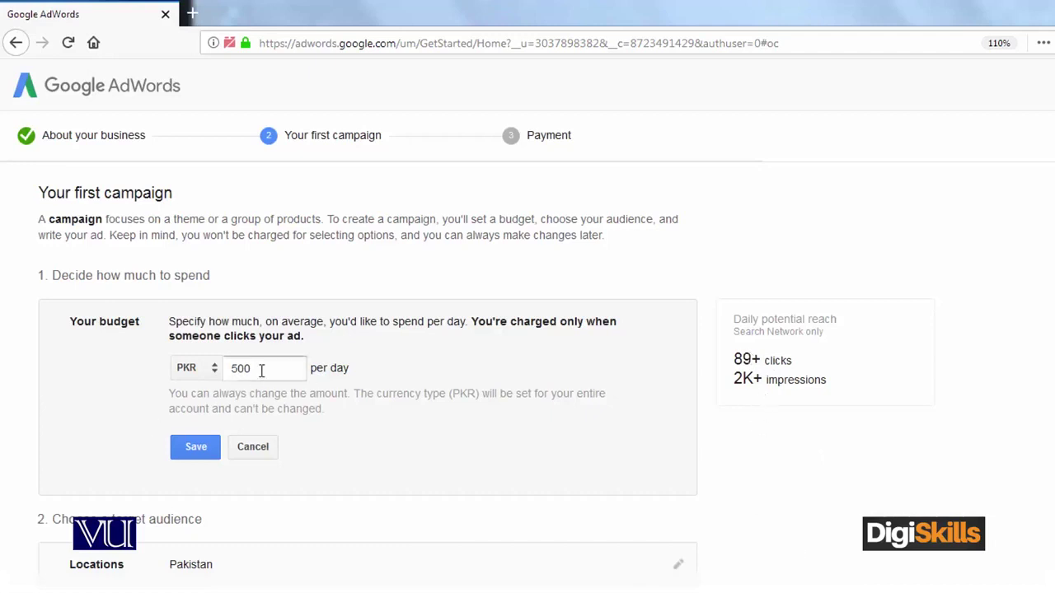
Step: Set the campaign budget to PKR 150 per day and save it
drag(261, 368, 219, 368)
text(150)
scroll(221, 367, down, 3)
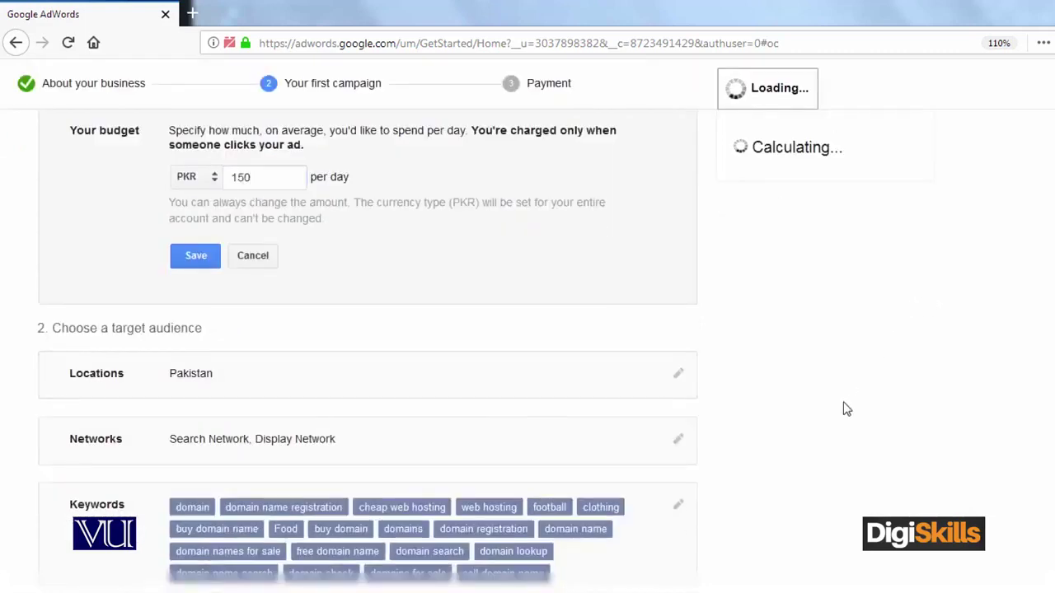
scroll(846, 409, up, 2)
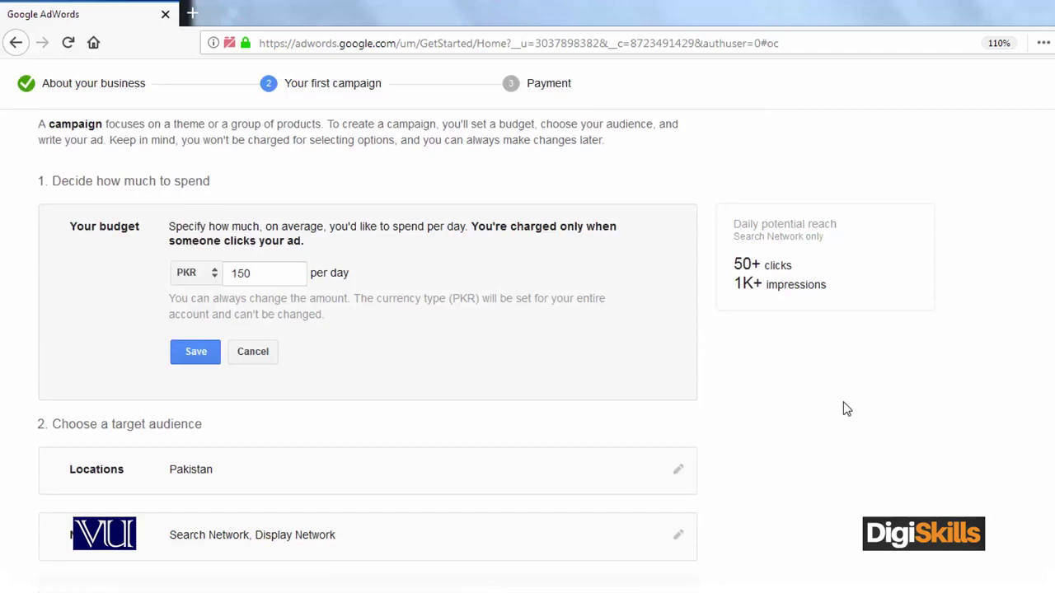
click(195, 352)
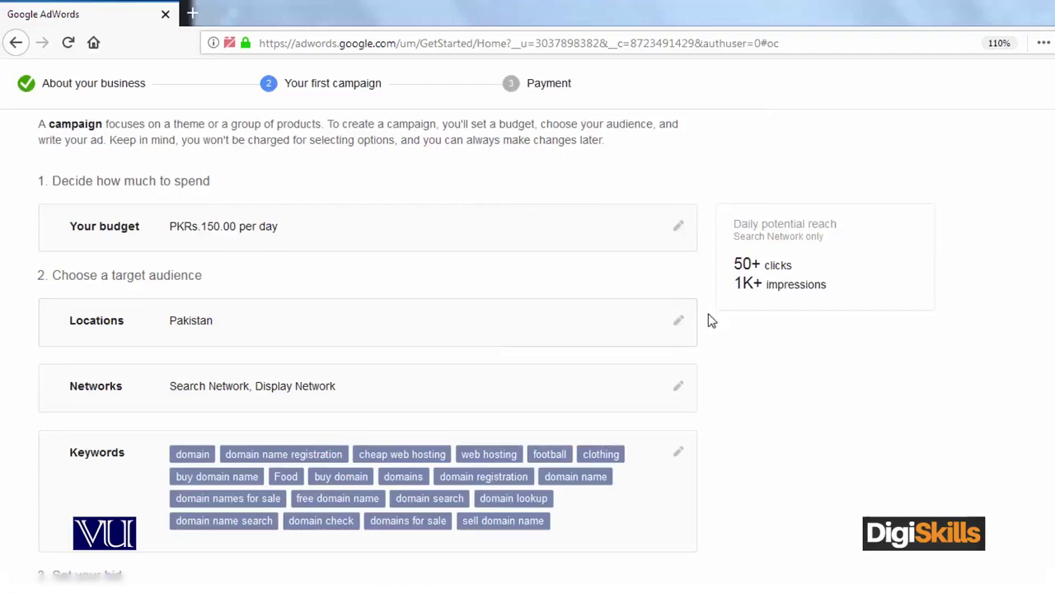
Step: Try all countries and territories as the target location, and save Pakistan as the final choice
click(677, 322)
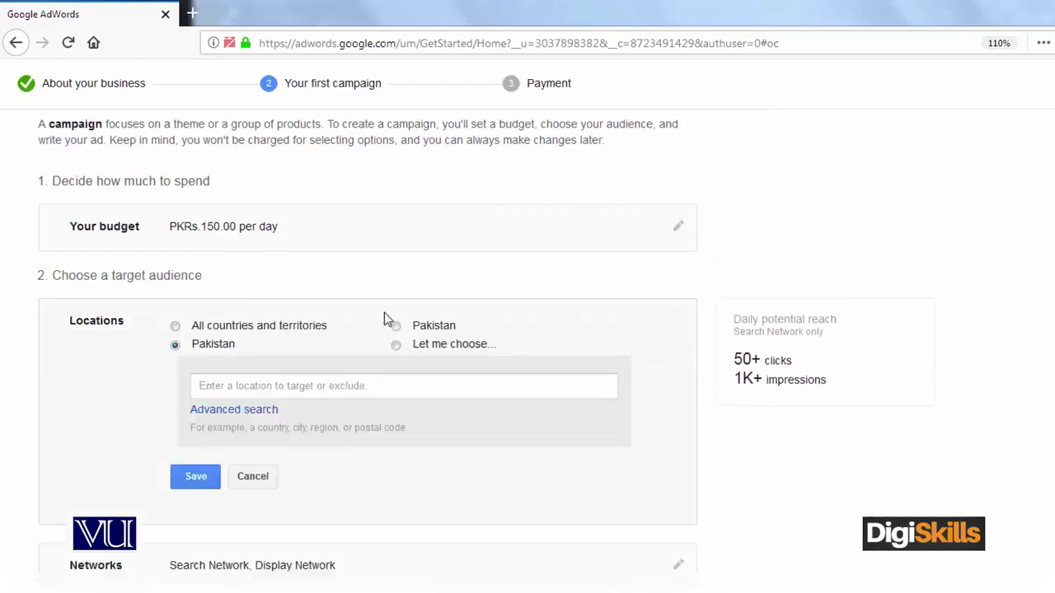
click(220, 331)
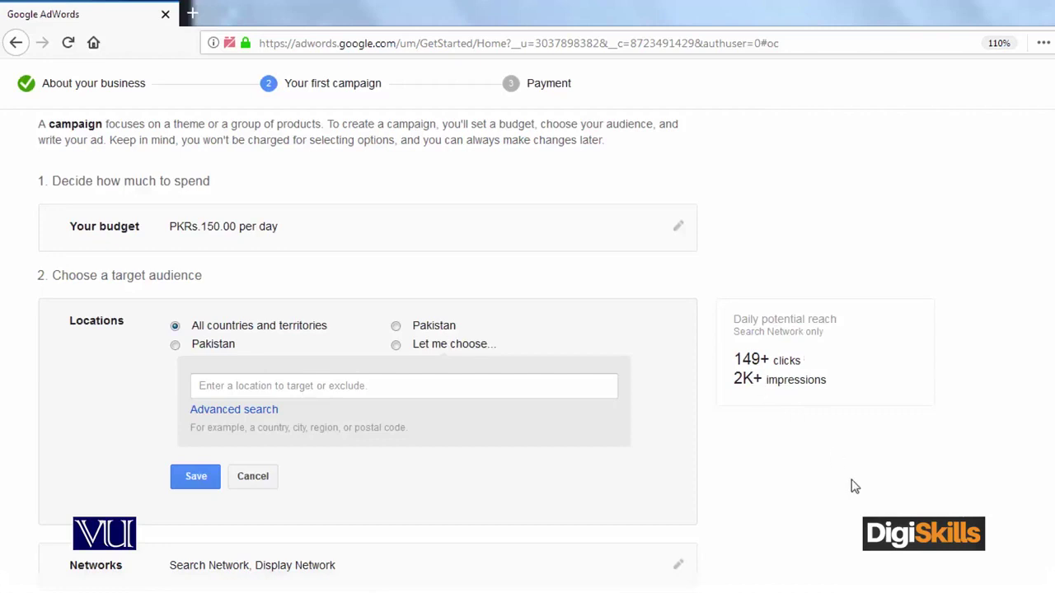
click(396, 327)
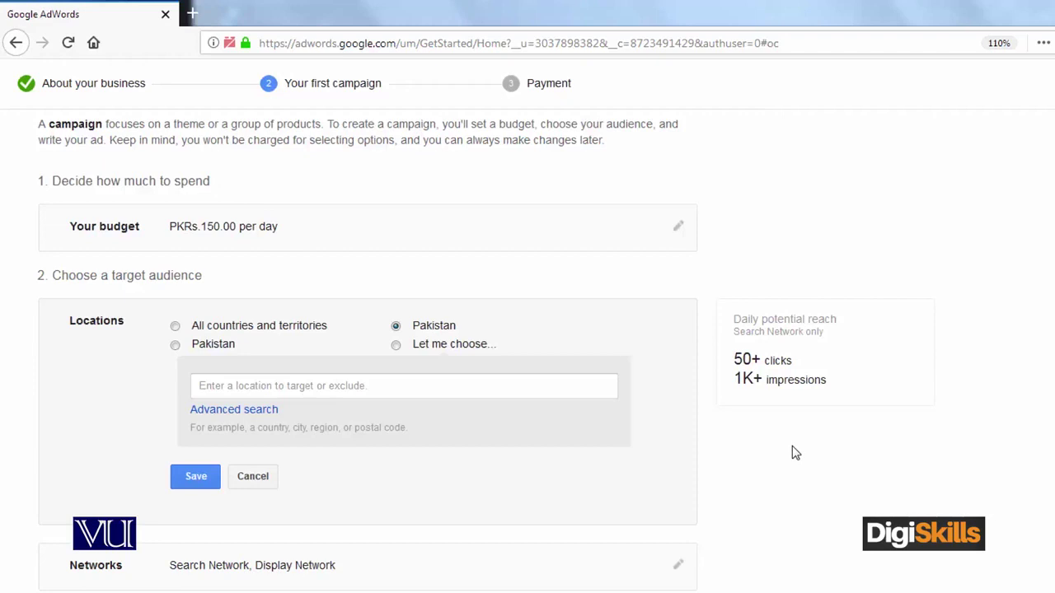
scroll(808, 503, down, 3)
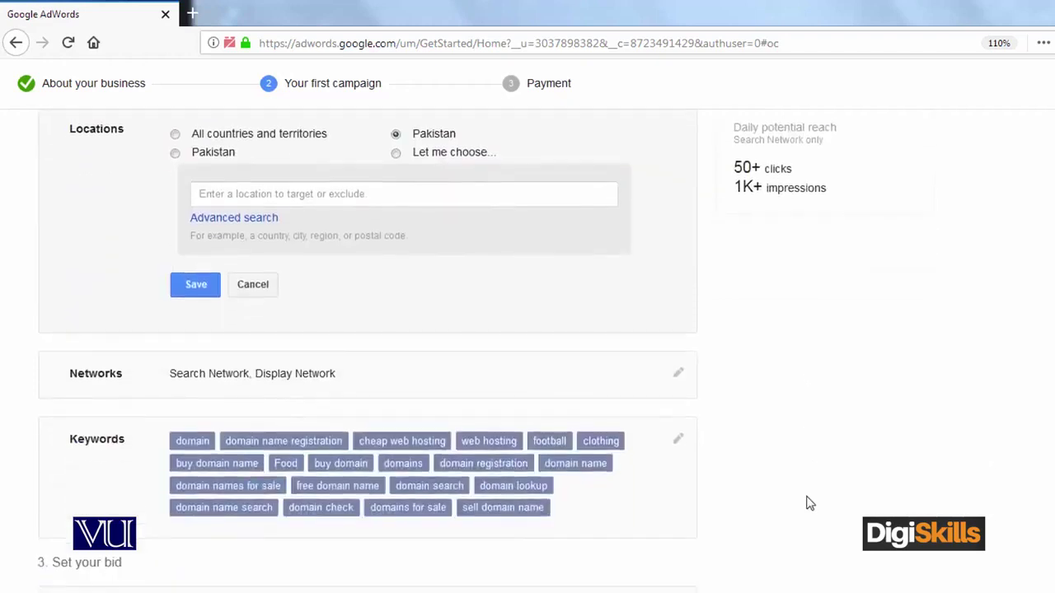
click(192, 284)
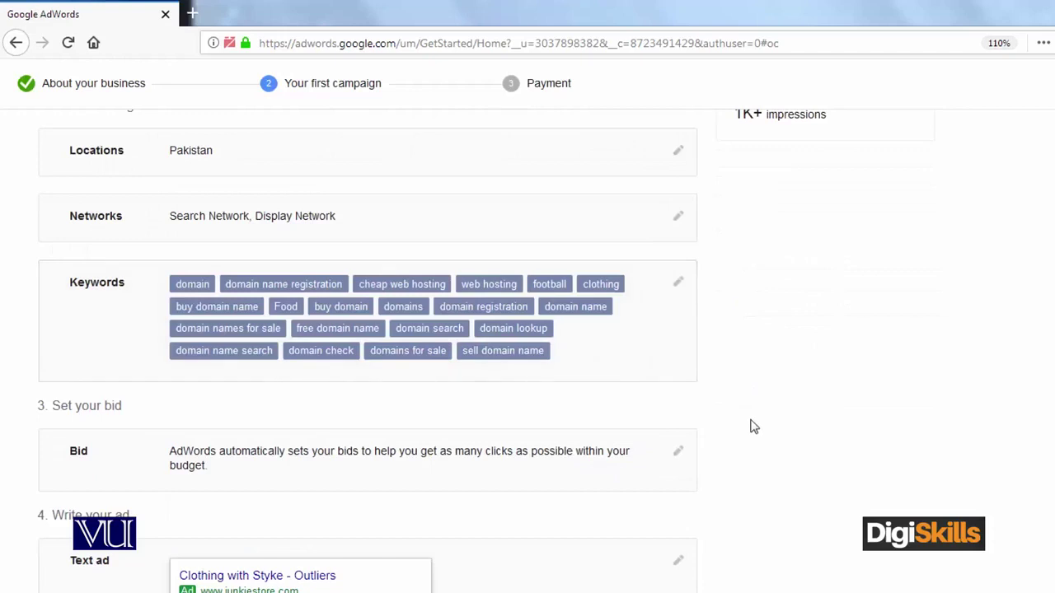
Step: Open the campaign's Networks setting and review the Search Network and Display Network options
click(680, 218)
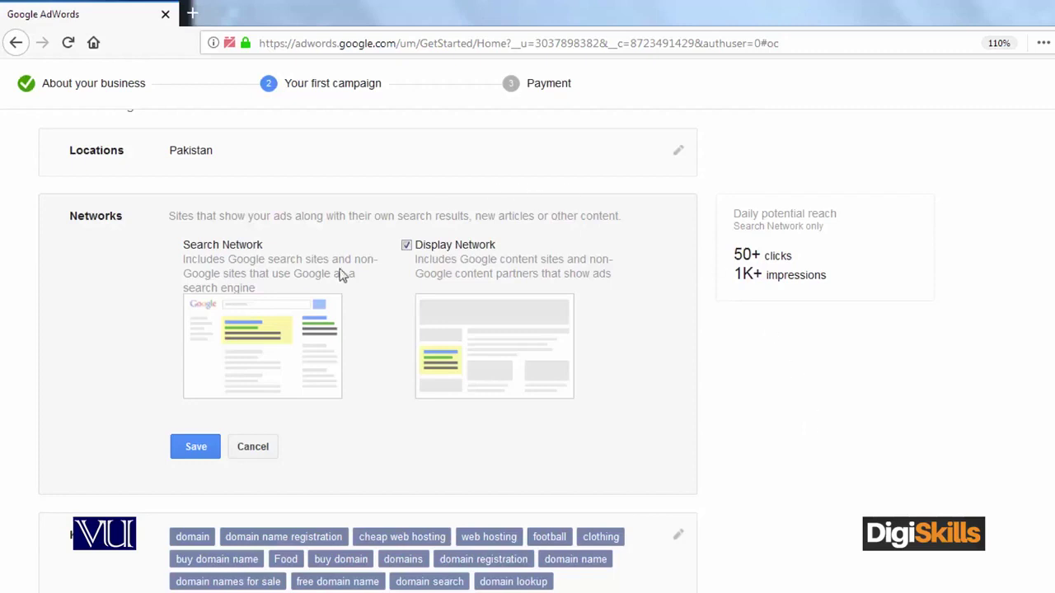
click(181, 445)
scroll(800, 434, down, 3)
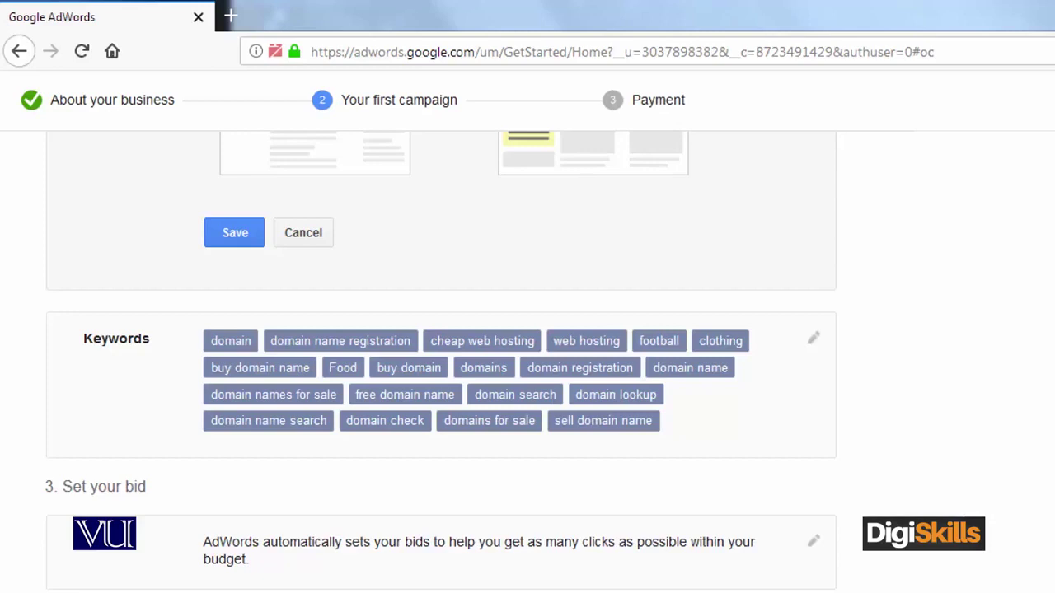
Step: Add "Travel" to the campaign's keywords and check the updated daily potential reach
click(814, 344)
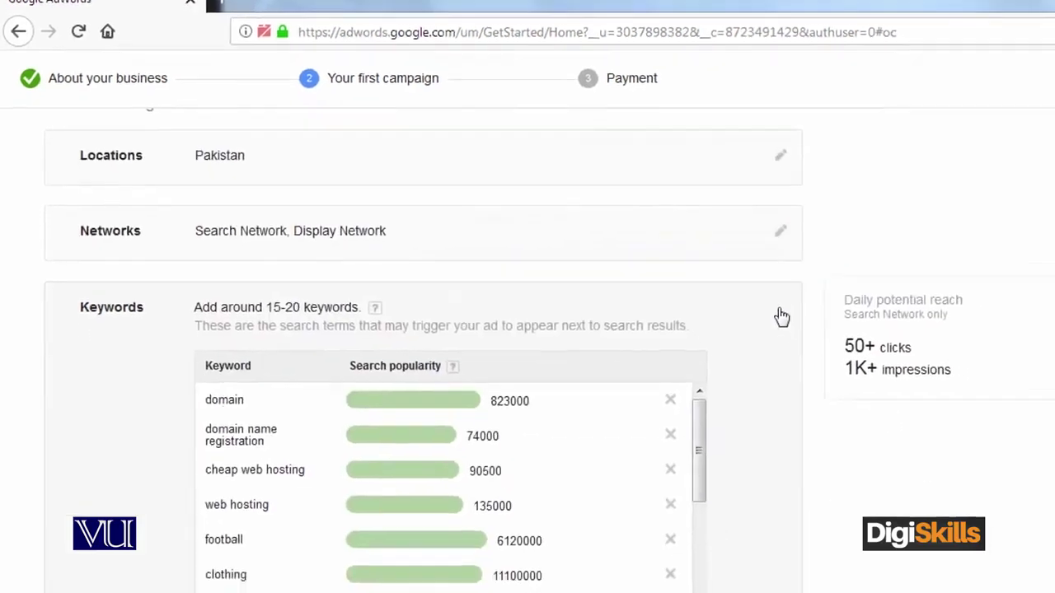
drag(549, 250, 558, 396)
click(347, 460)
text(Travel)
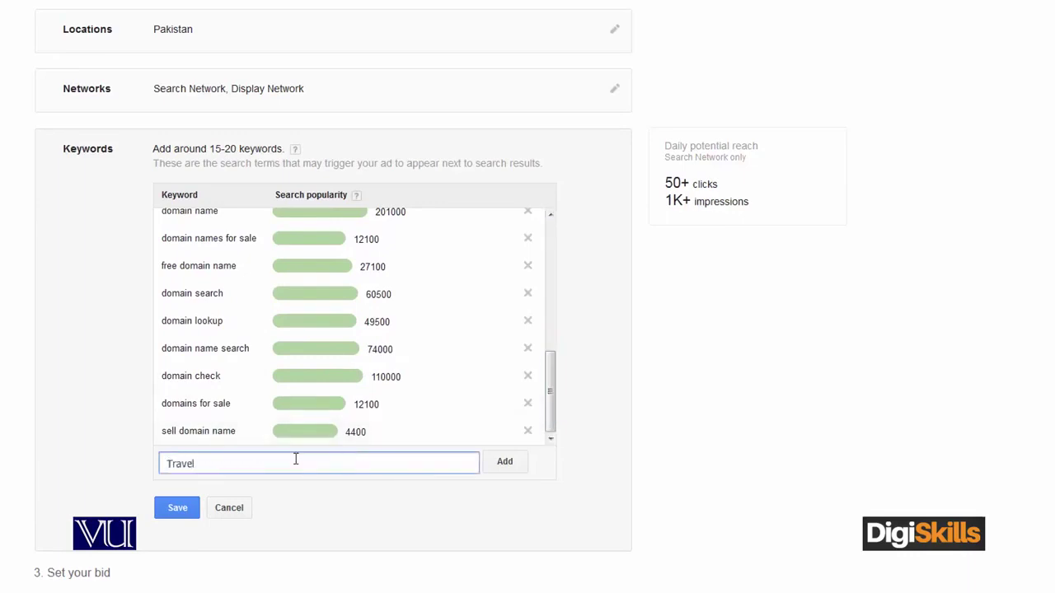
click(517, 468)
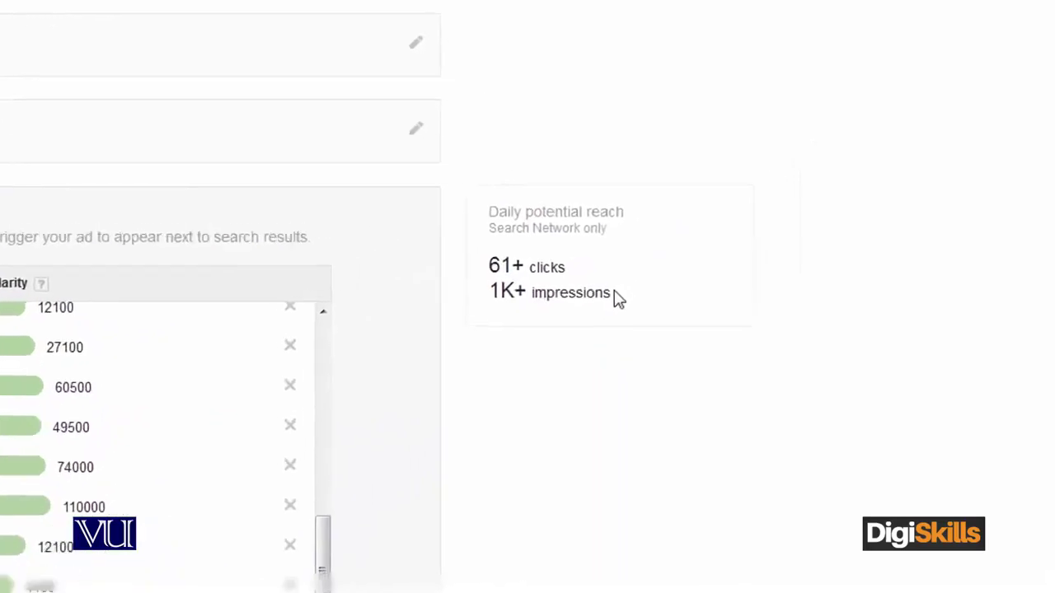
drag(618, 296, 489, 268)
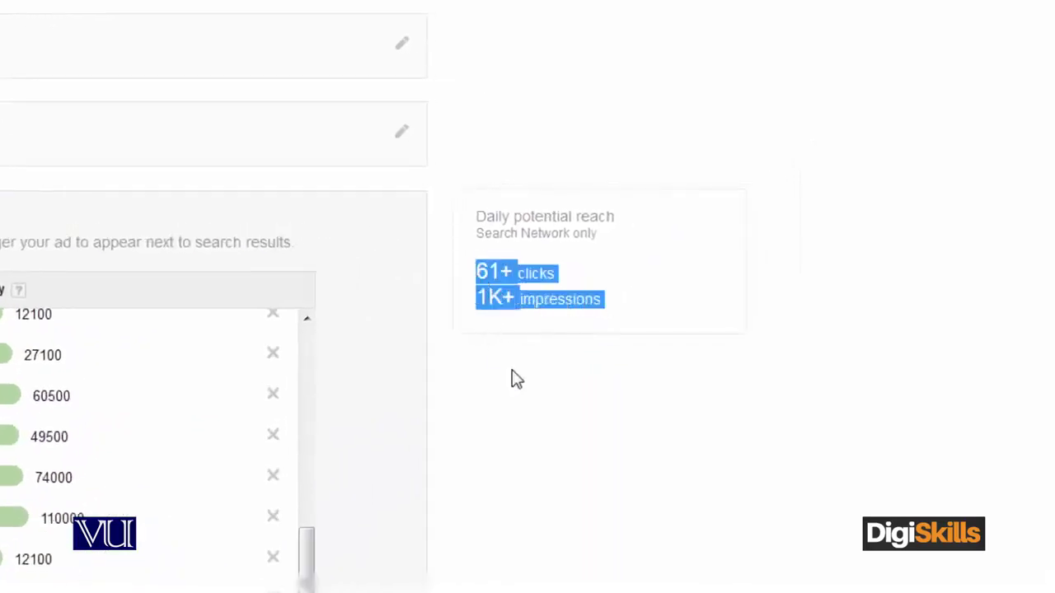
scroll(633, 365, down, 2)
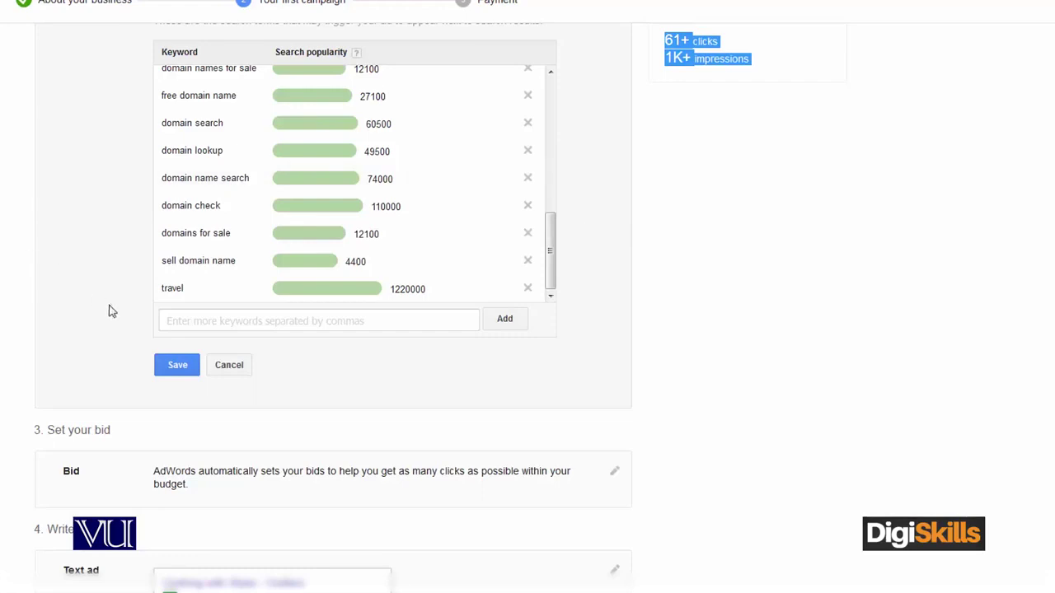
click(237, 323)
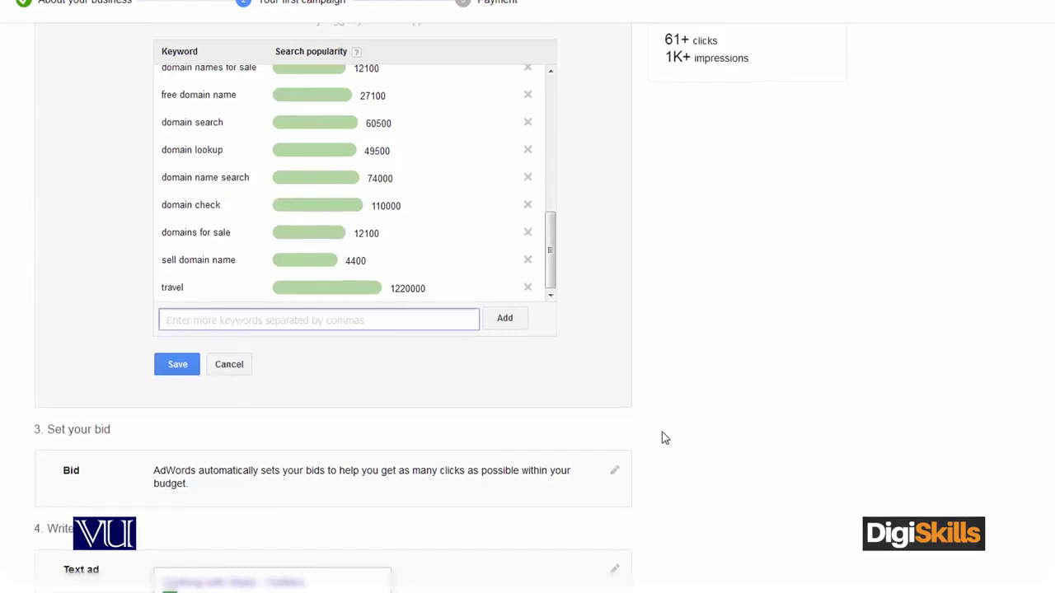
Step: Try manual bidding in the bid setting and return to letting AdWords set the bids automatically
scroll(662, 436, down, 3)
click(621, 338)
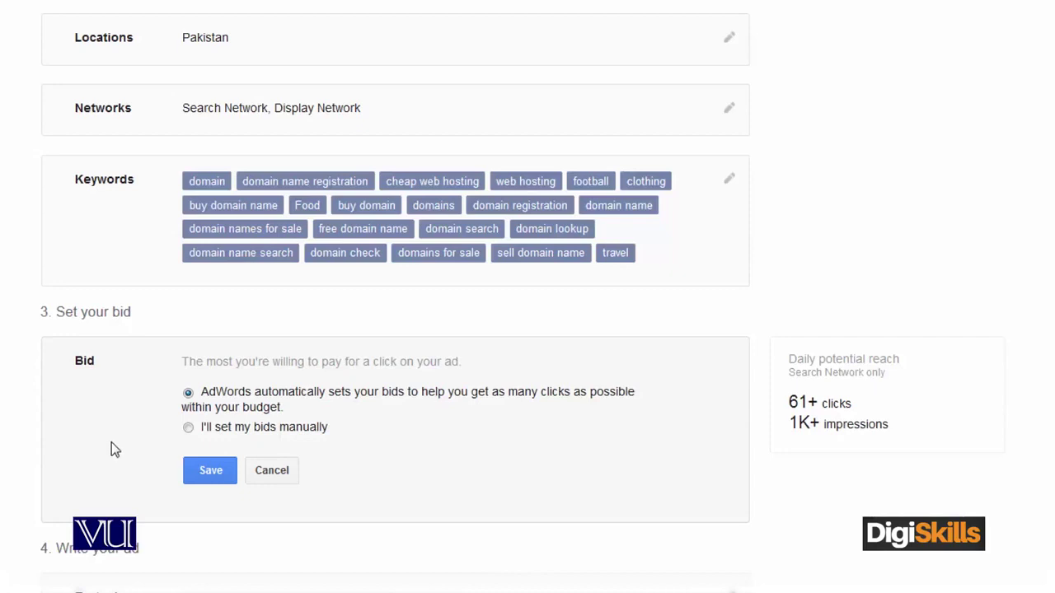
scroll(111, 445, down, 3)
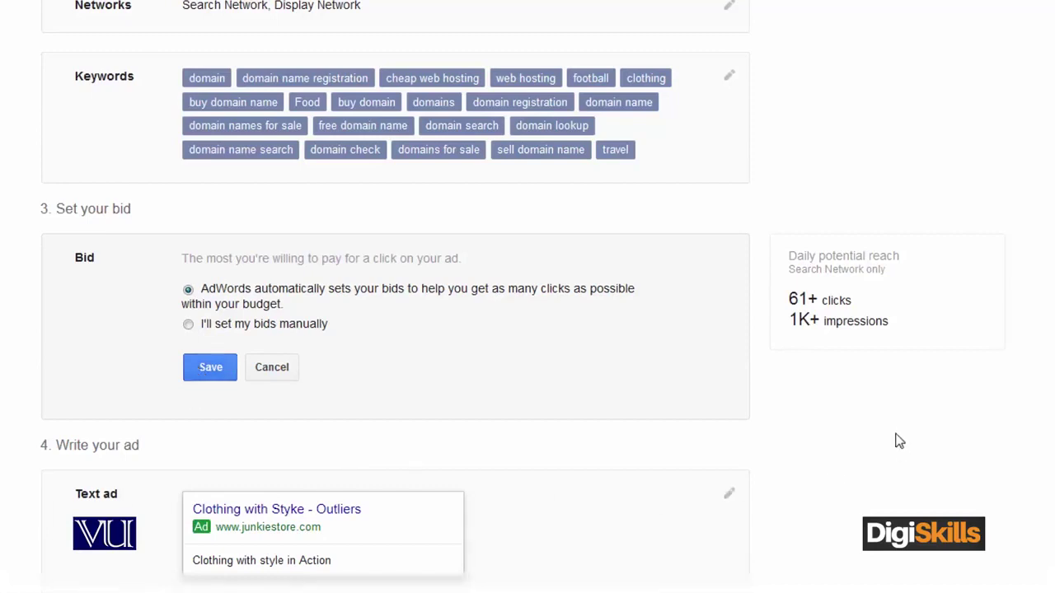
click(188, 326)
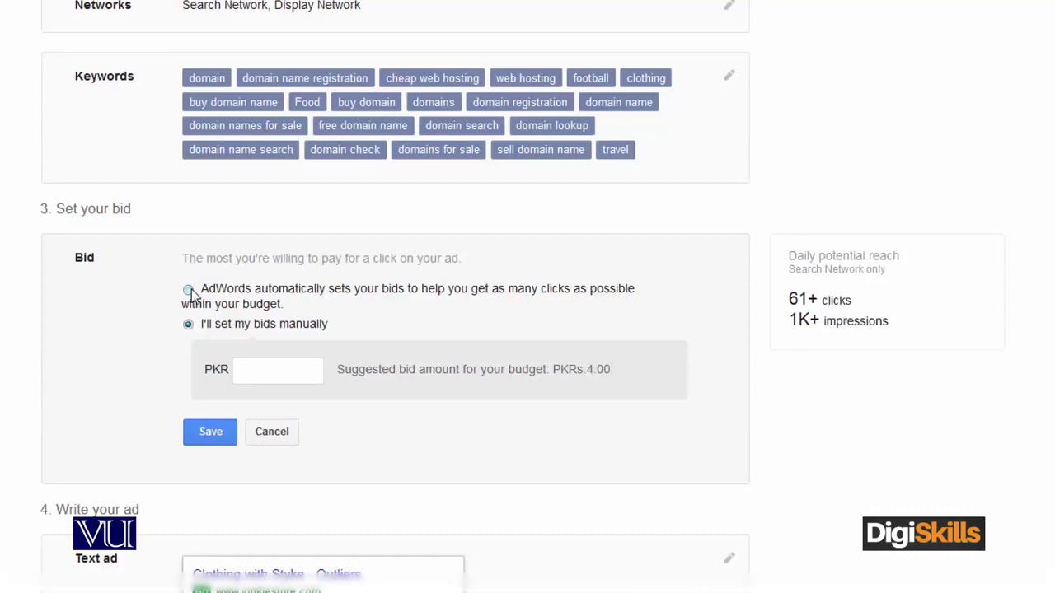
click(189, 290)
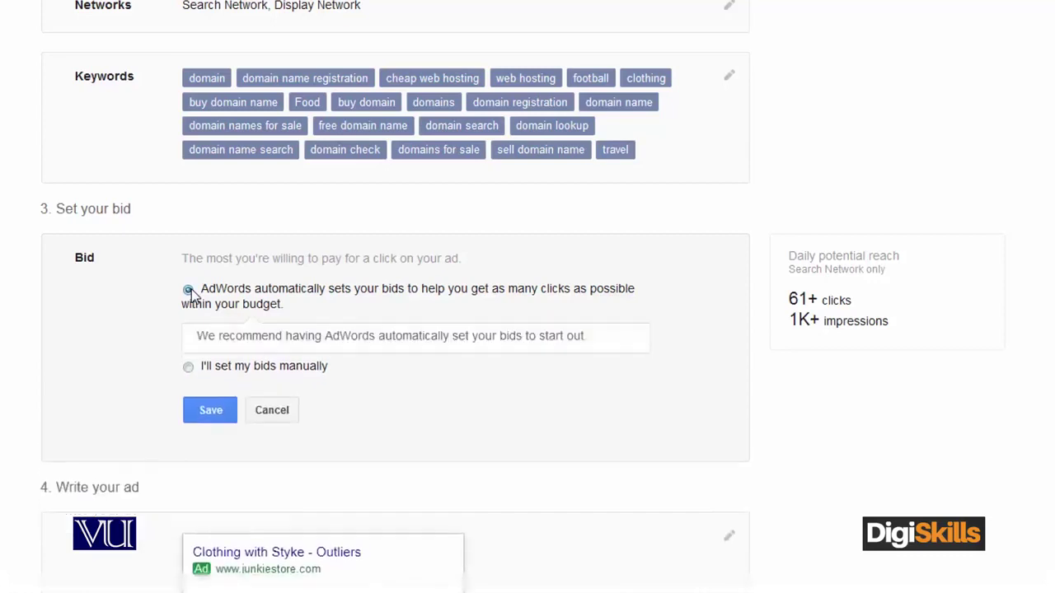
Step: Review the text ad's landing page address and change Headline 1 to "Love to Travel"
scroll(191, 295, down, 3)
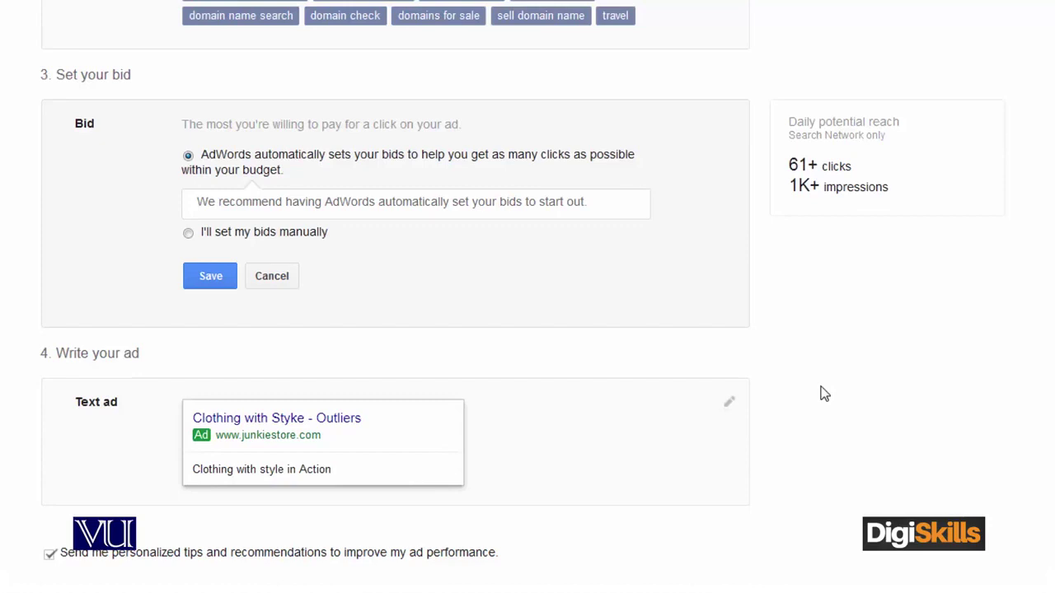
click(730, 404)
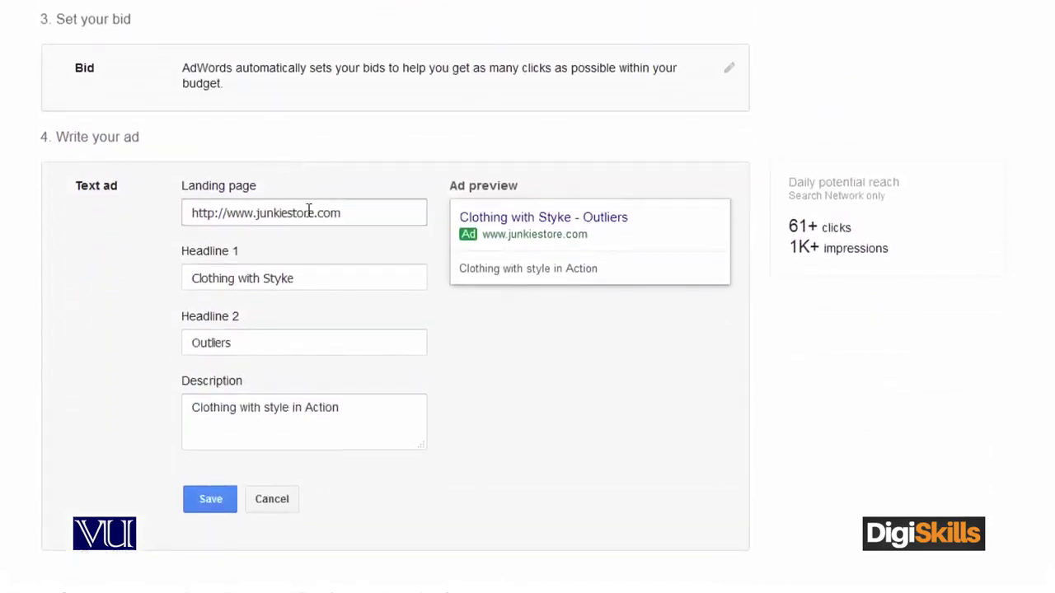
triple_click(309, 212)
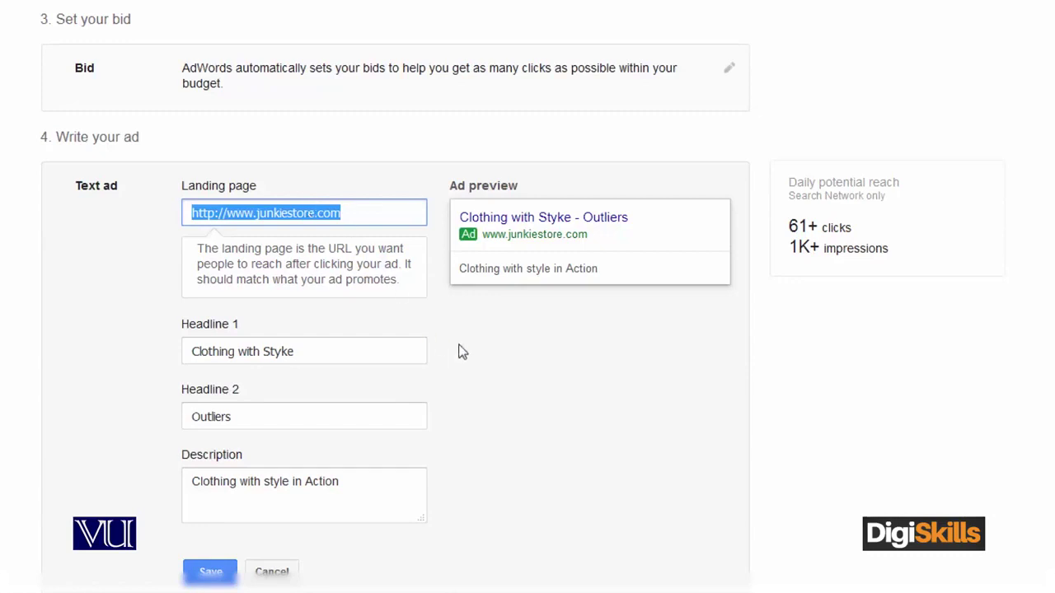
click(394, 206)
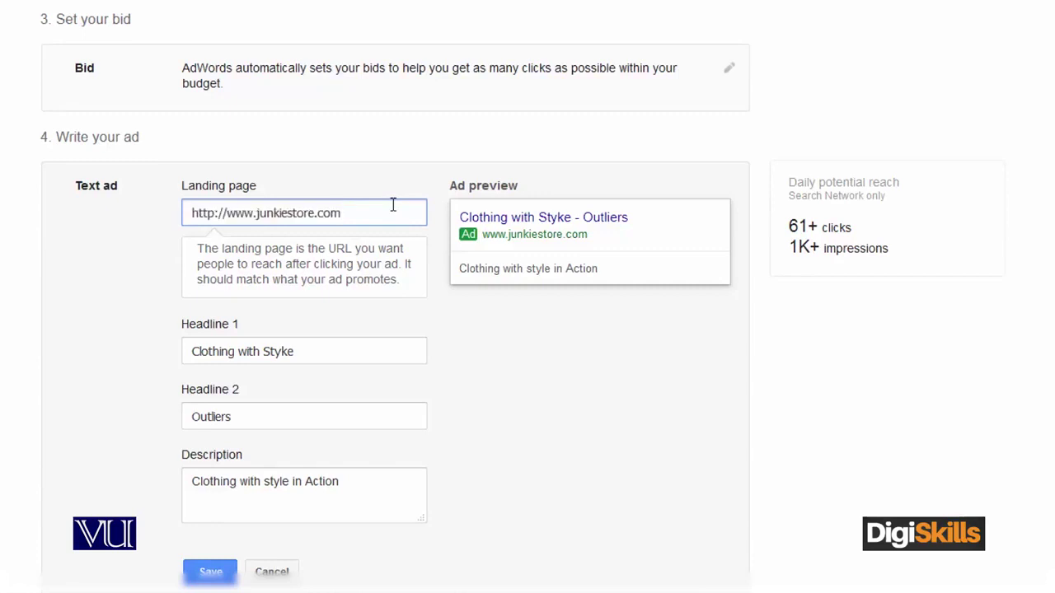
click(322, 351)
triple_click(312, 273)
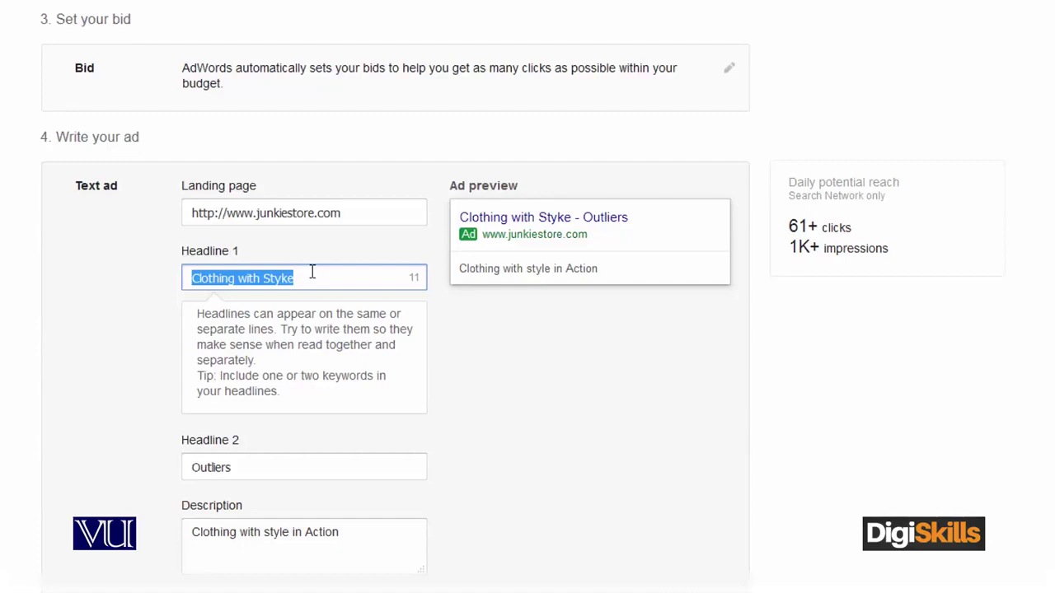
text(L)
key(BackSpace)
text(Love to Travel)
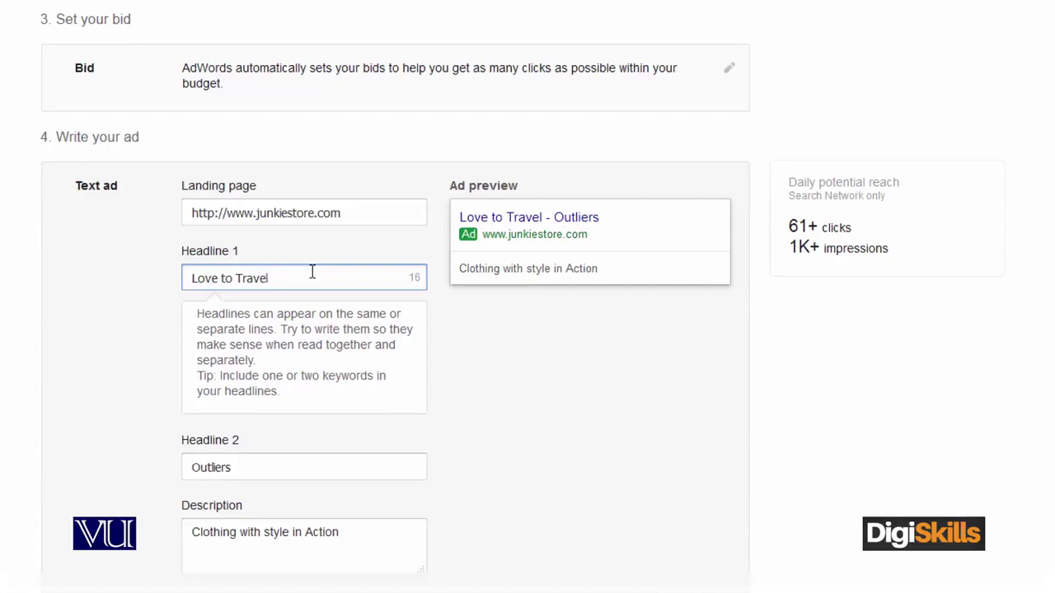
Step: Replace the text ad's Headline 2 with "Iternary wiith Comfort"
triple_click(323, 464)
double_click(296, 335)
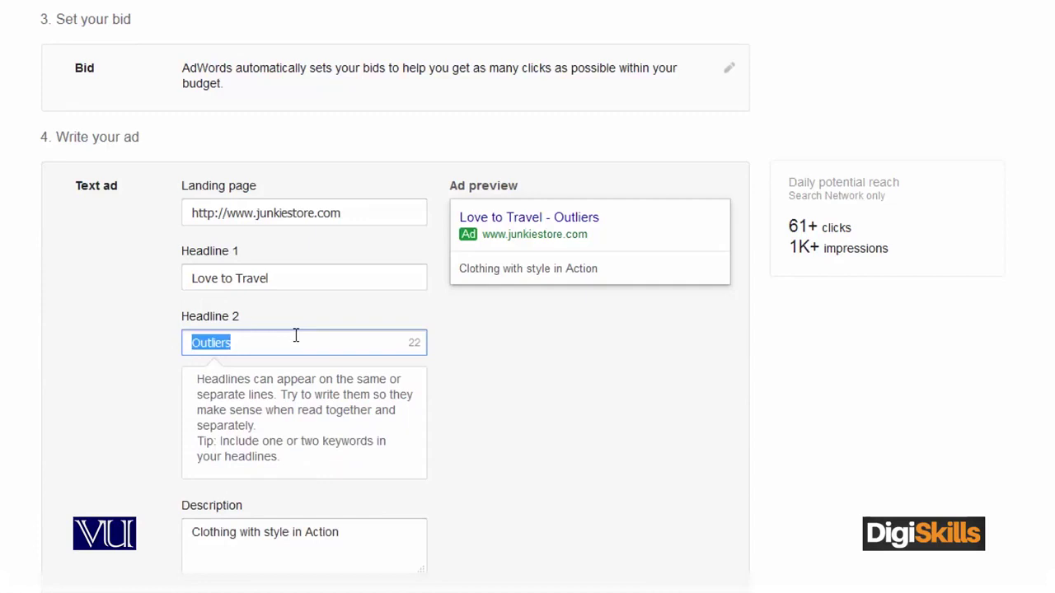
text(Iterna)
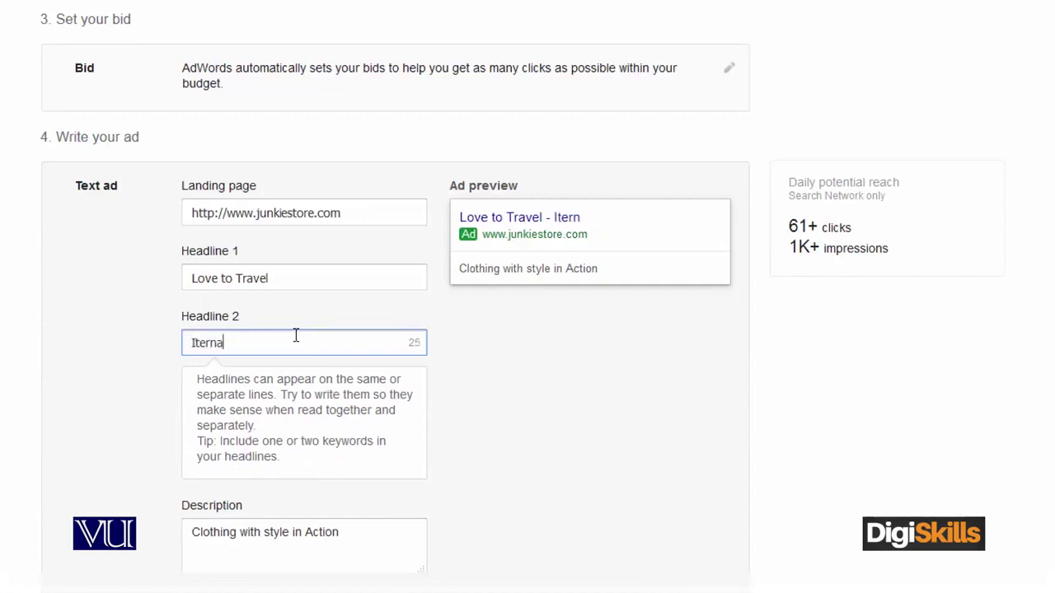
text(ry with)
key(BackSpace)
key(BackSpace)
text(th Comfo)
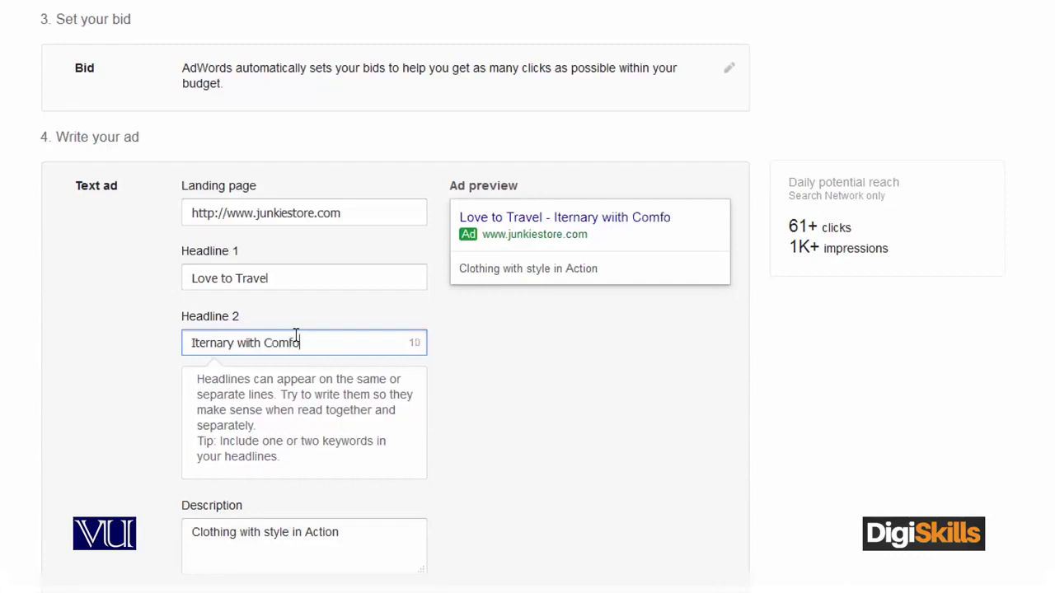
text(rt)
Step: Replace the text ad's description with "Travelling across world in holidays"
click(333, 542)
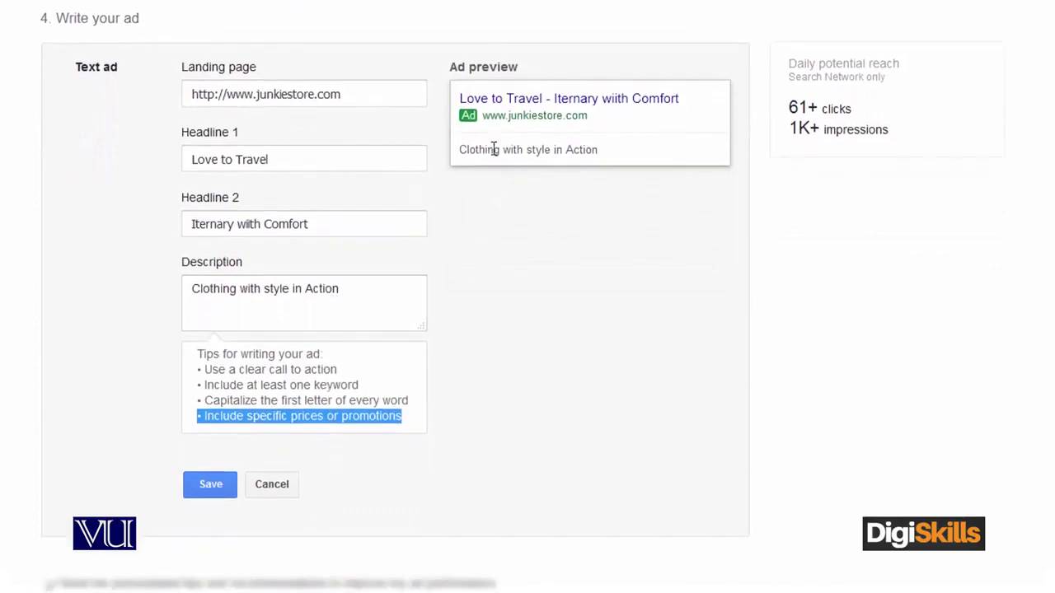
click(325, 286)
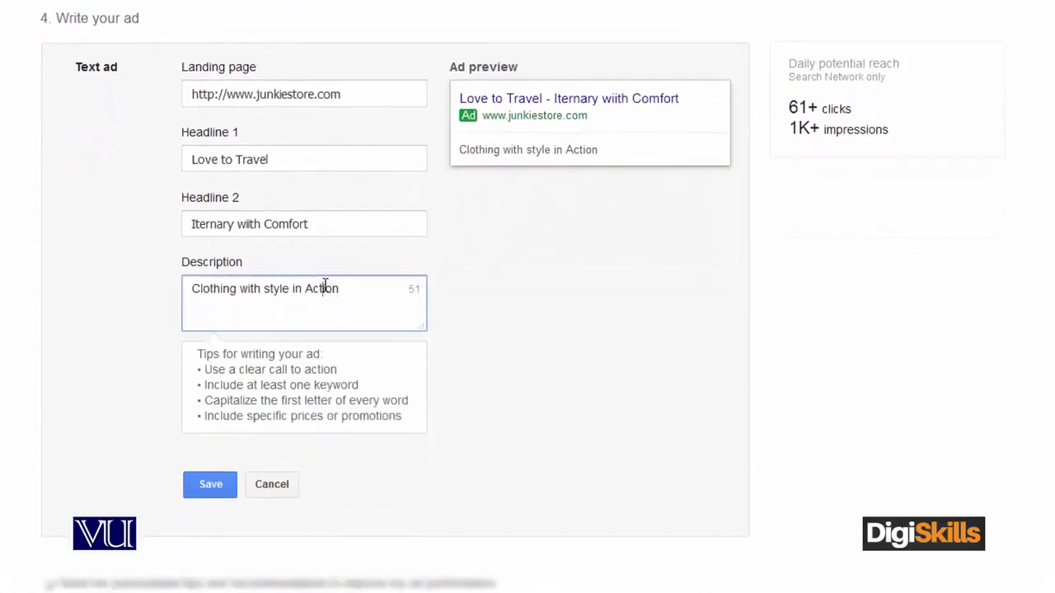
triple_click(325, 286)
text(Travelling )
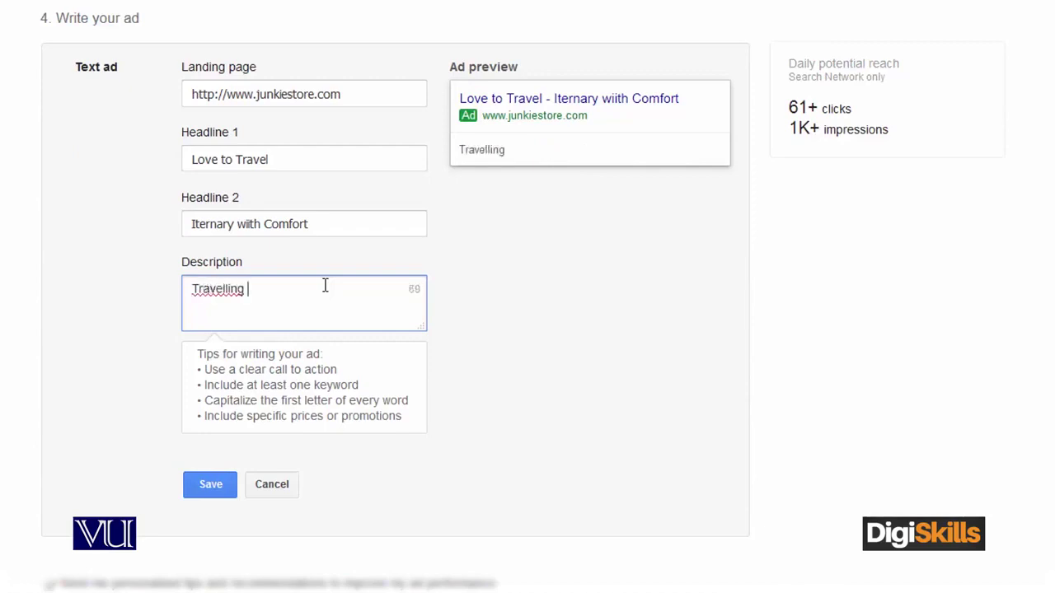
text(across work)
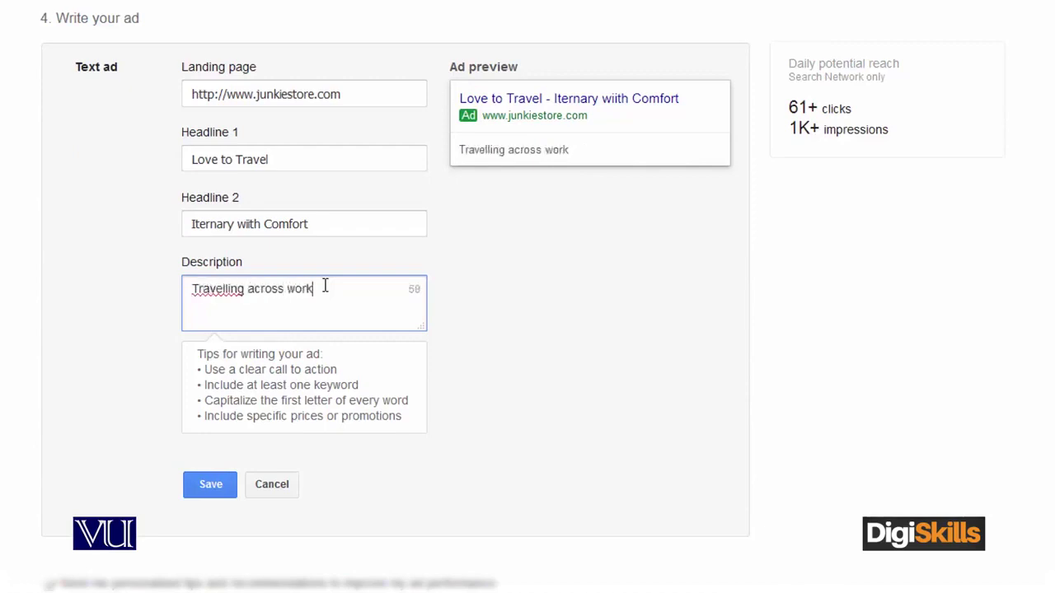
key(BackSpace)
text(ld in holidays)
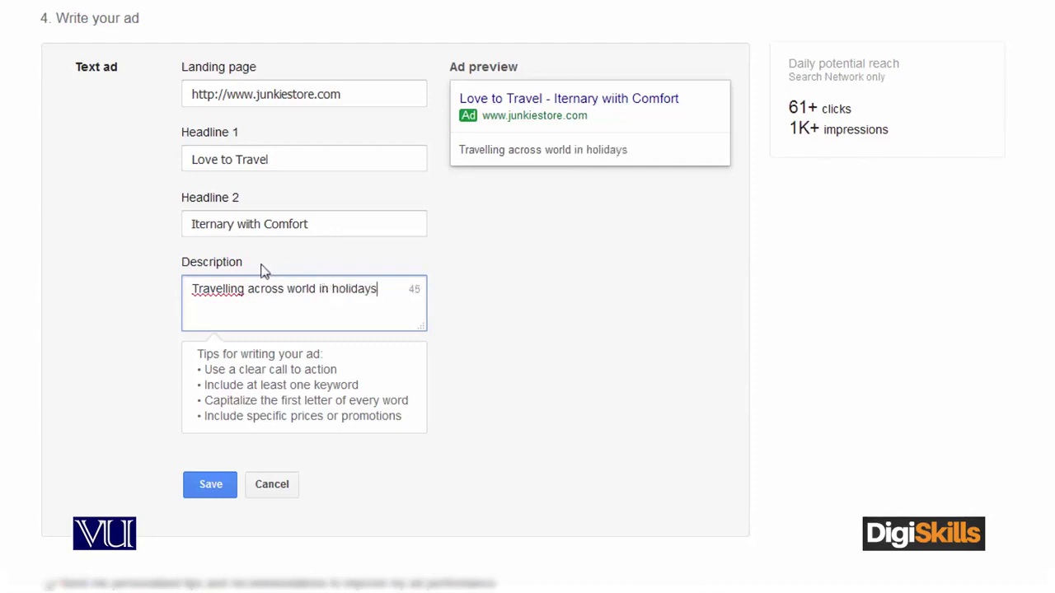
Step: Correct the flagged spelling in the description to "Traveling" and save the text ad
right_click(228, 287)
click(239, 300)
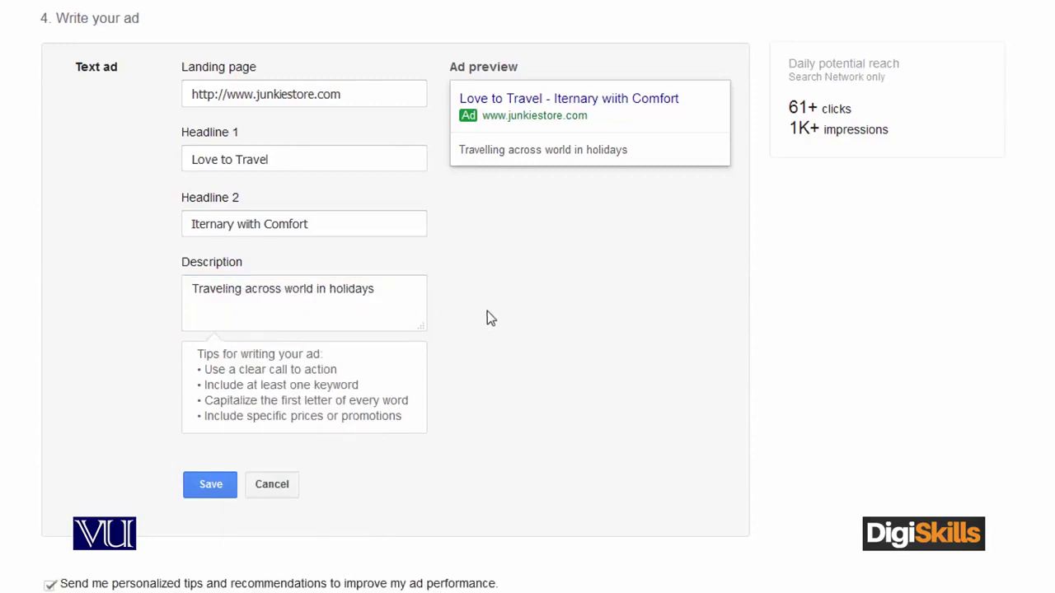
click(207, 488)
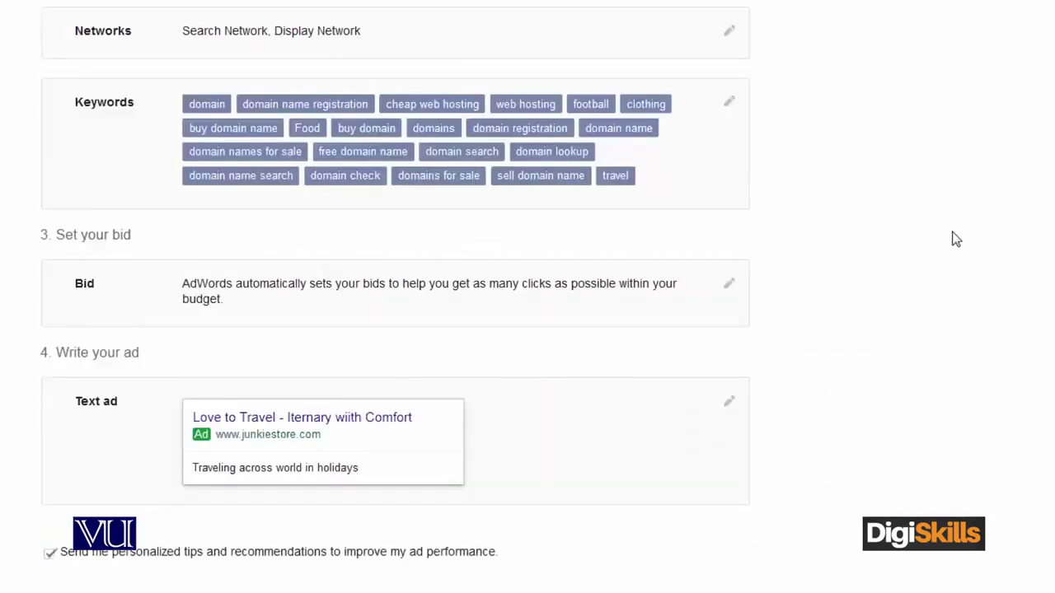
Step: Review the campaign's keywords, bid and text ad, and save the campaign to continue to payment
scroll(957, 239, down, 2)
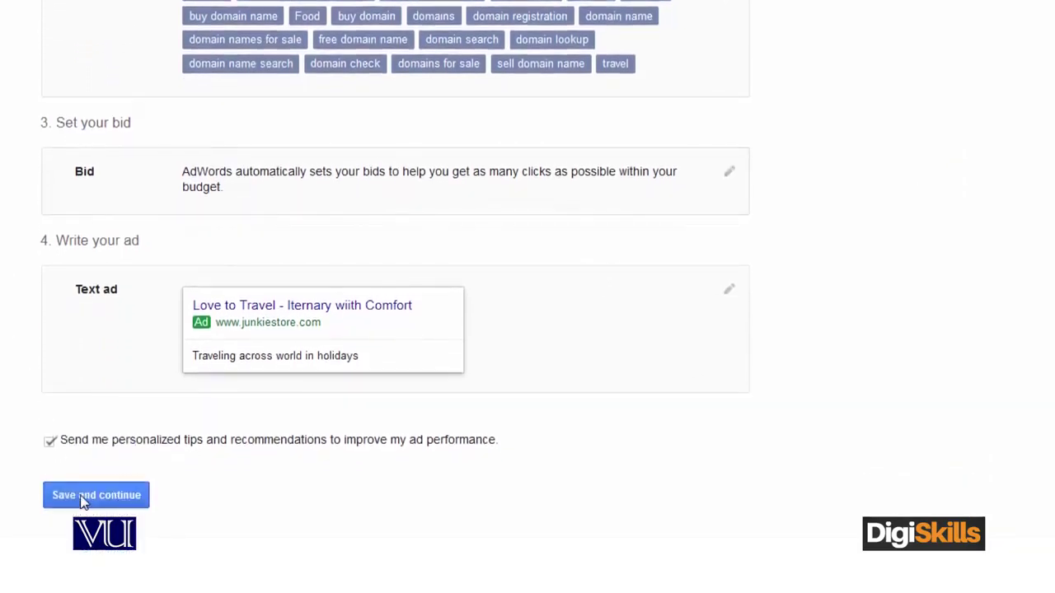
scroll(378, 341, up, 3)
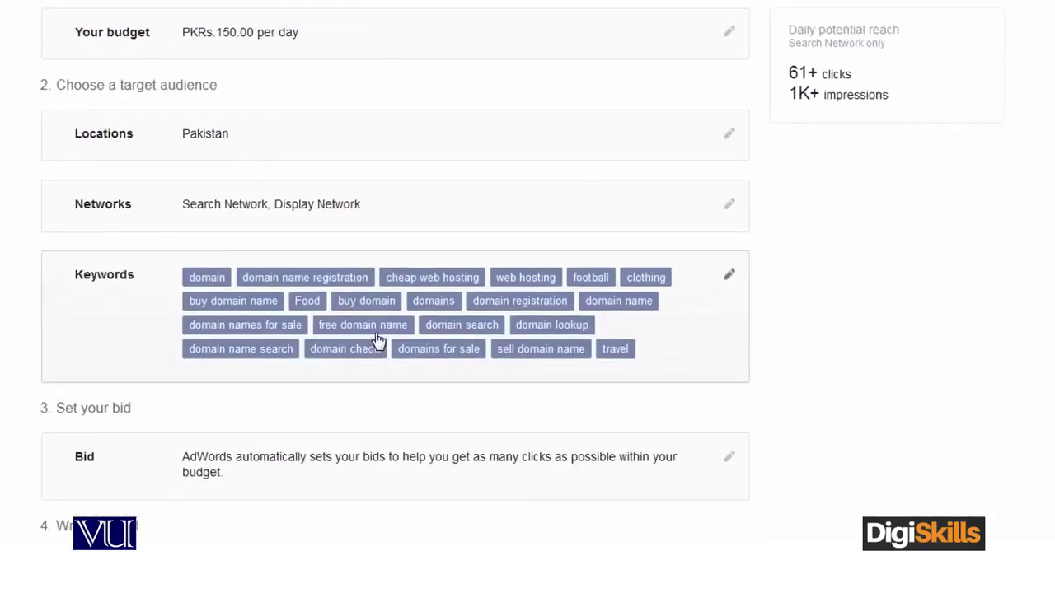
scroll(378, 341, down, 3)
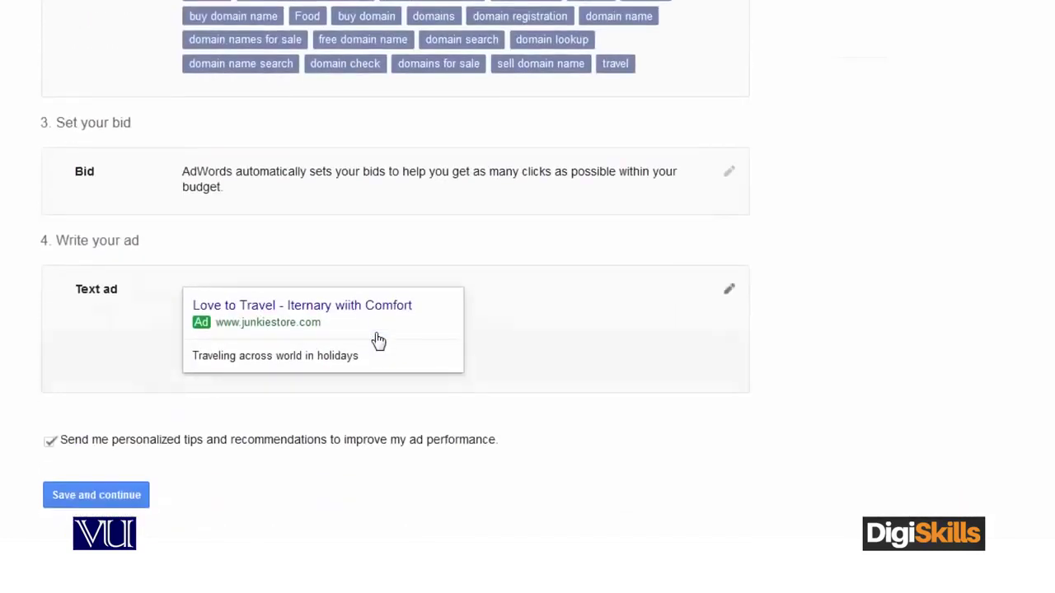
click(108, 497)
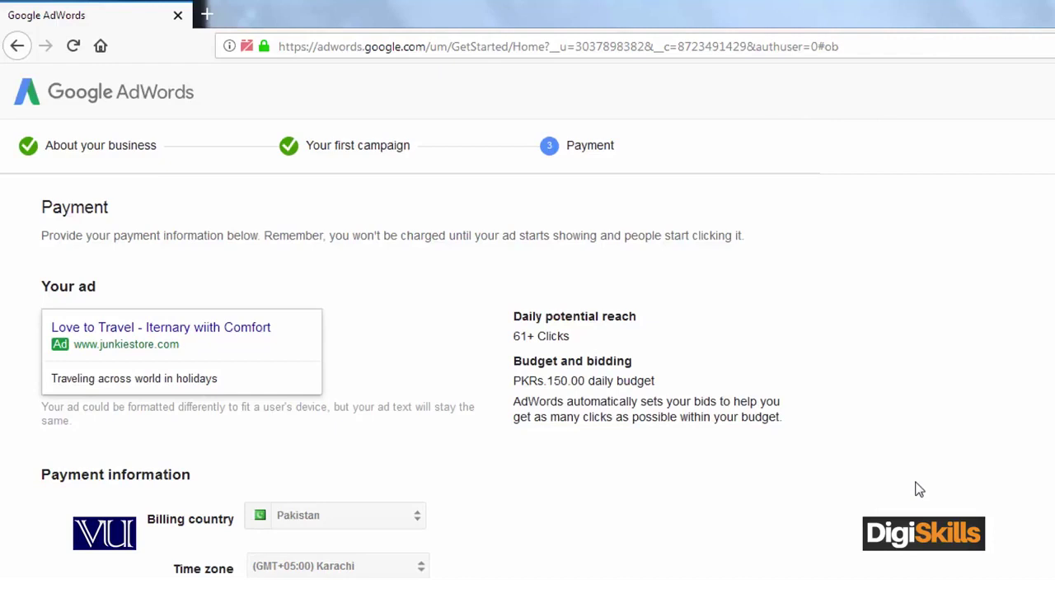
Step: Review the payment information and payment method, and agree to the AdWords terms and conditions
scroll(915, 486, down, 2)
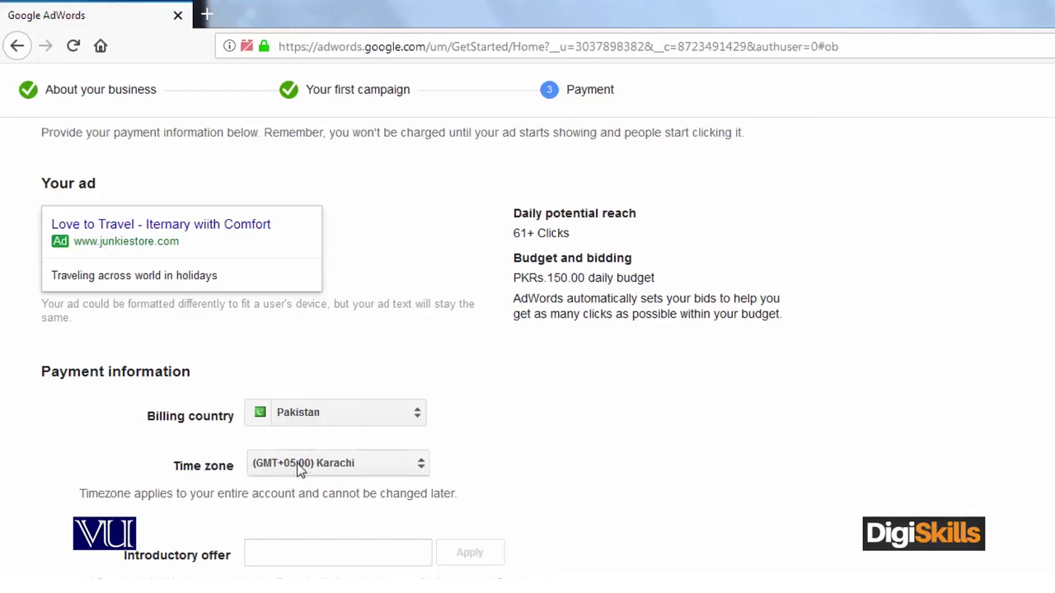
scroll(725, 517, down, 3)
scroll(725, 516, down, 8)
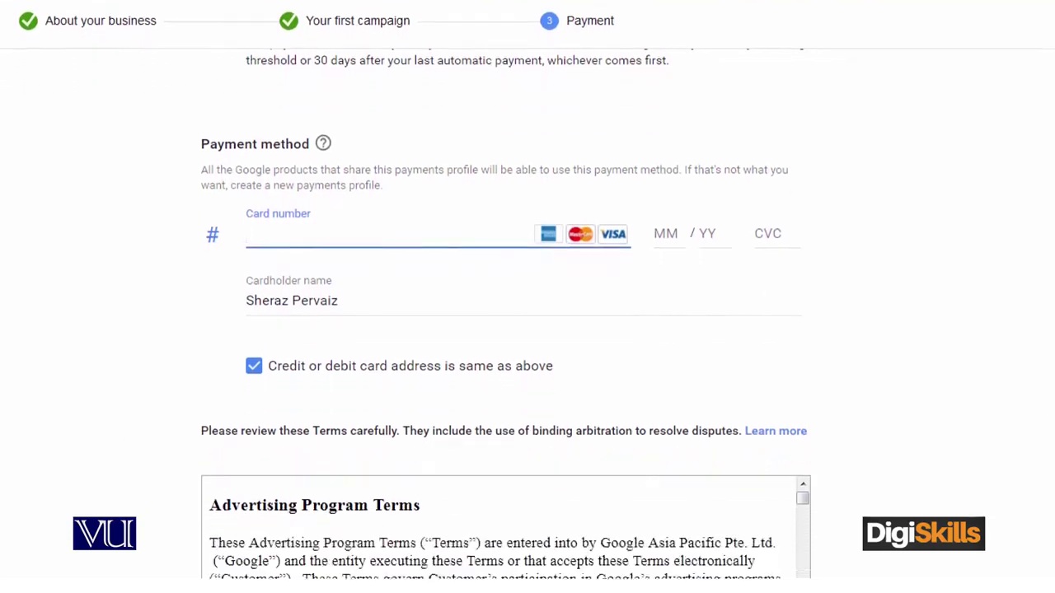
click(209, 541)
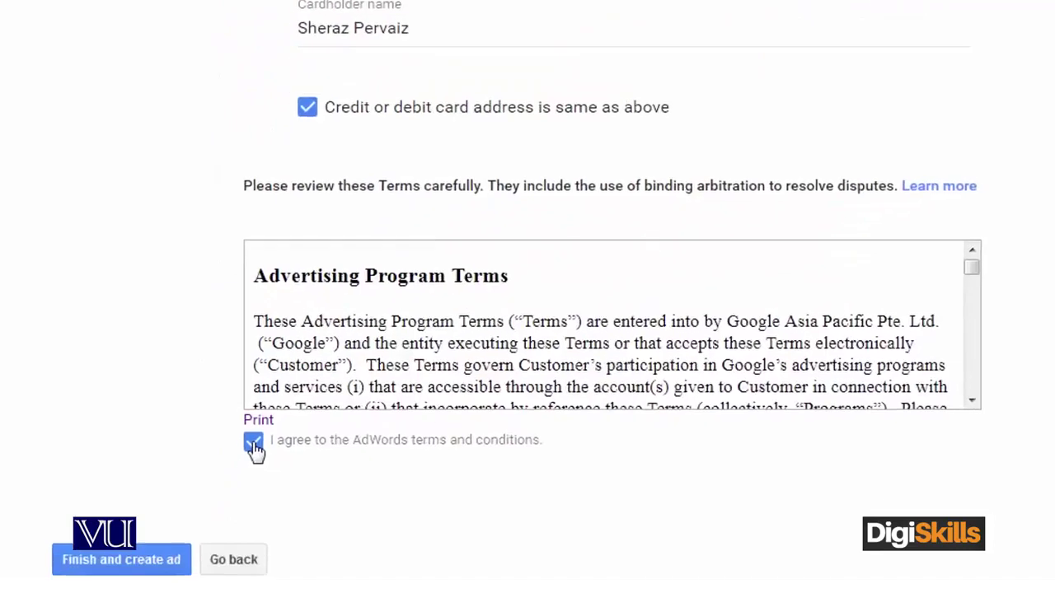